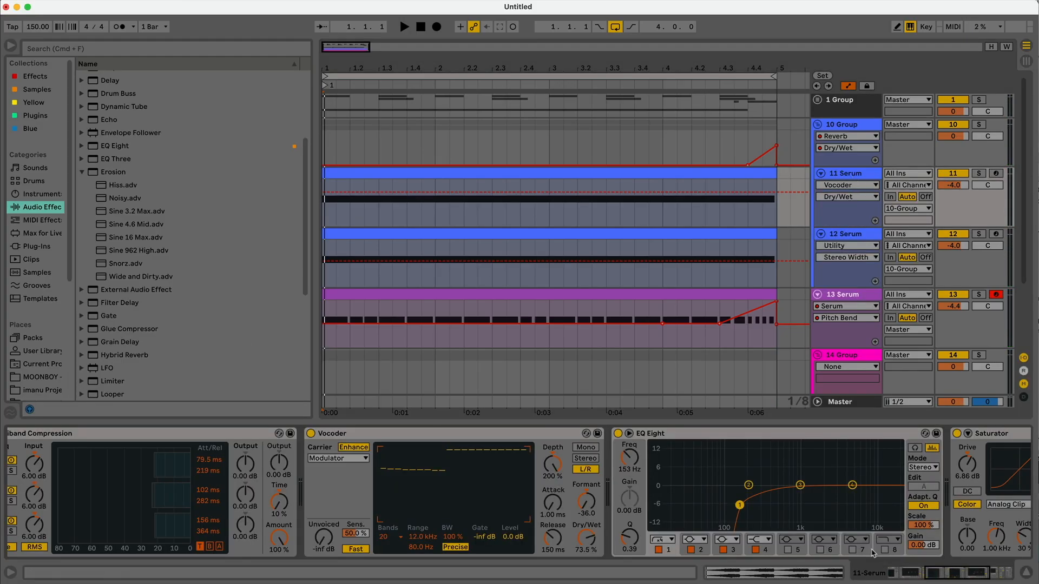
Step: Move the 12 Serum track above the 11 Serum track inside 10 Group
{"action": "left_click_drag", "start_coordinate": [942, 572], "coordinate": [845, 567]}
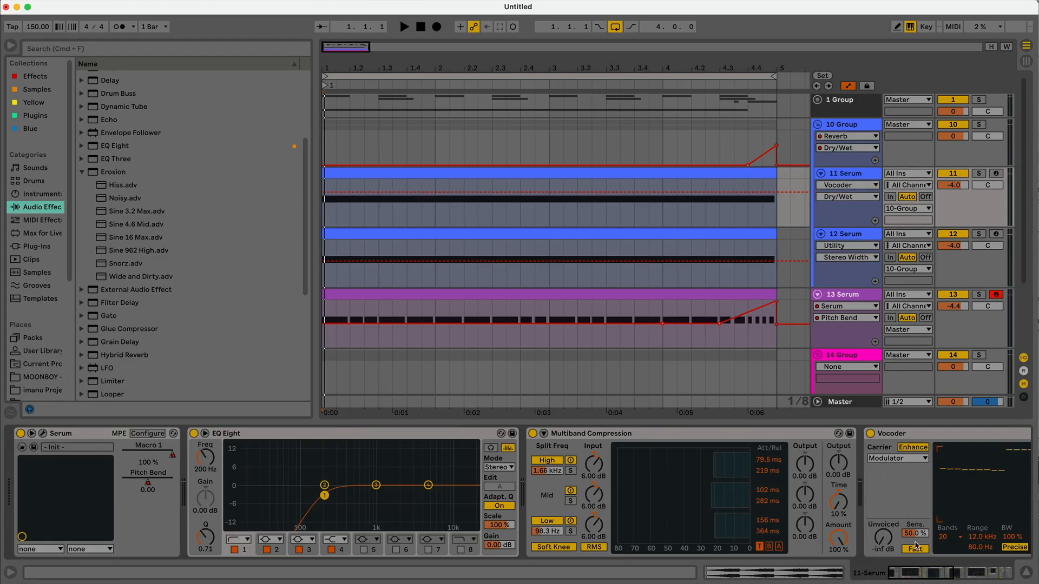
{"action": "left_click_drag", "start_coordinate": [942, 579], "coordinate": [772, 554]}
{"action": "left_click", "coordinate": [854, 243]}
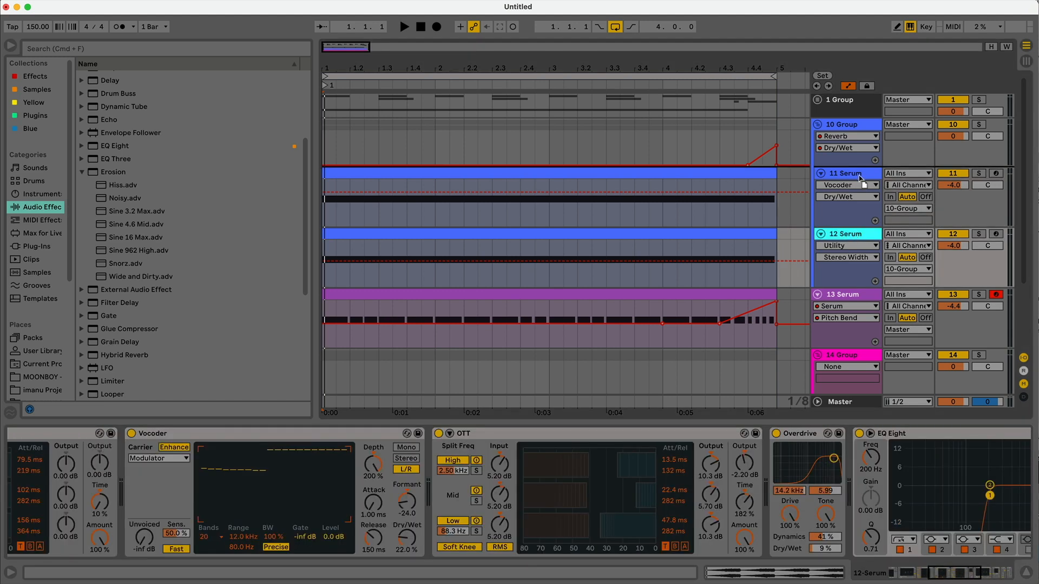
{"action": "left_click", "coordinate": [860, 175]}
{"action": "left_click", "coordinate": [936, 578]}
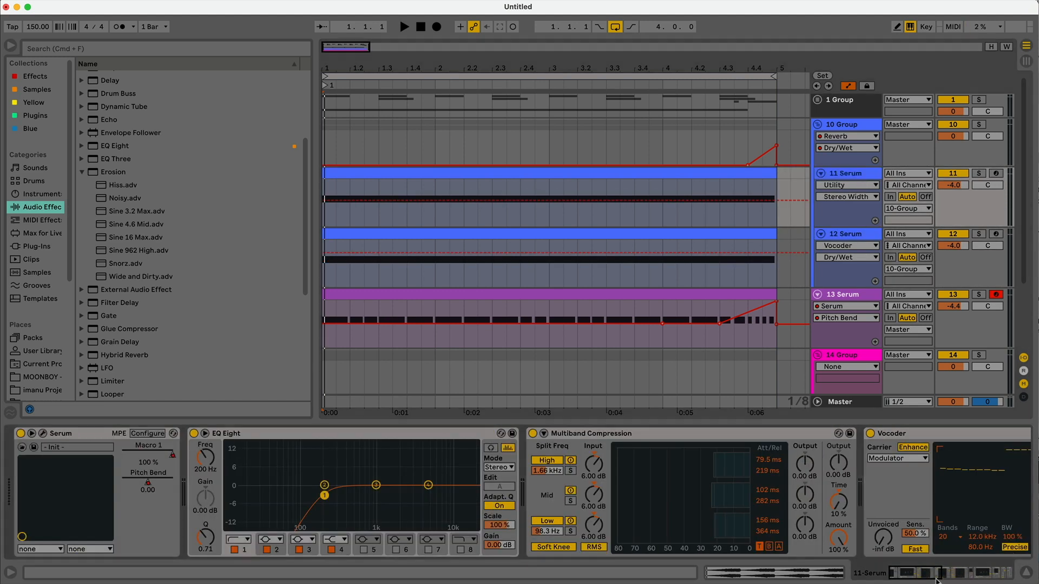
Step: Arm the 11 Serum track for recording, audition it, and place the insert marker at 1.2.1
{"action": "left_click", "coordinate": [994, 173]}
{"action": "left_click", "coordinate": [848, 176]}
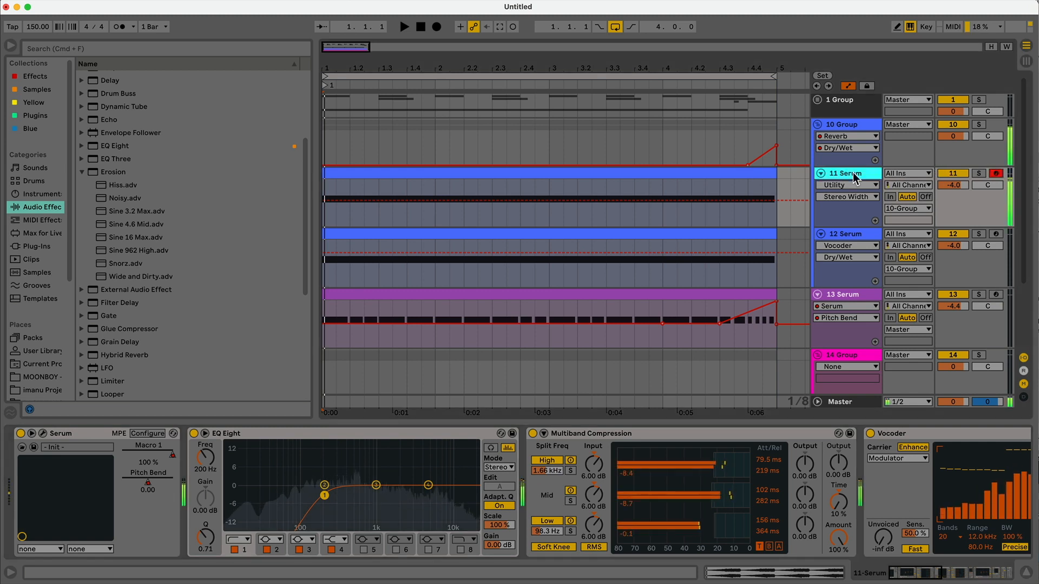
{"action": "left_click", "coordinate": [351, 221]}
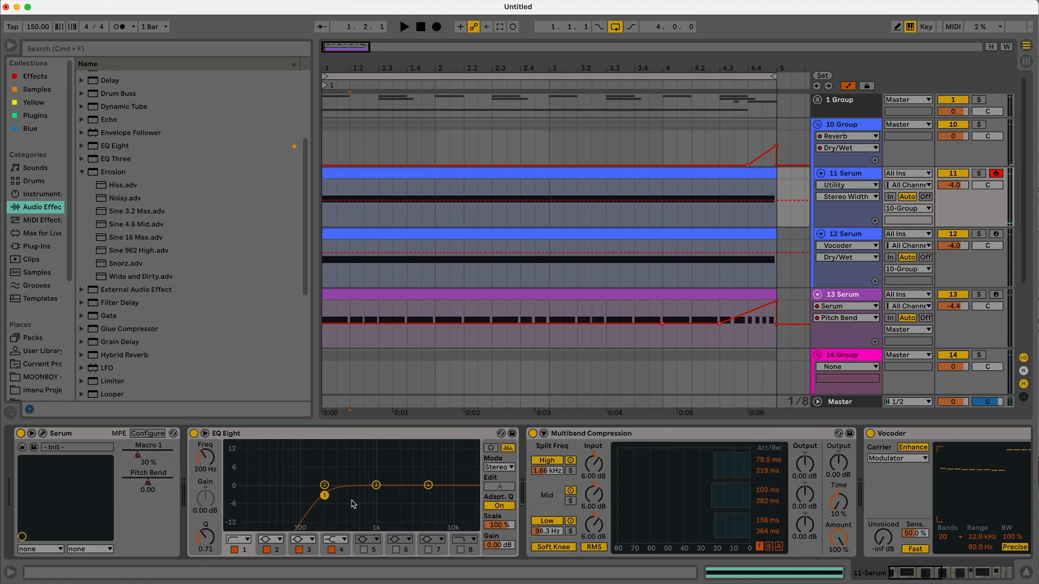
Step: Group all effects on 11 Serum from EQ Eight through Utility into one rack, and bypass the rack after comparing the sound
{"action": "scroll", "coordinate": [1013, 526], "scroll_direction": "right", "scroll_amount": 10}
{"action": "left_click", "coordinate": [923, 434]}
{"action": "scroll", "coordinate": [981, 543], "scroll_direction": "left", "scroll_amount": 15}
{"action": "left_click", "coordinate": [290, 438], "text": "shift"}
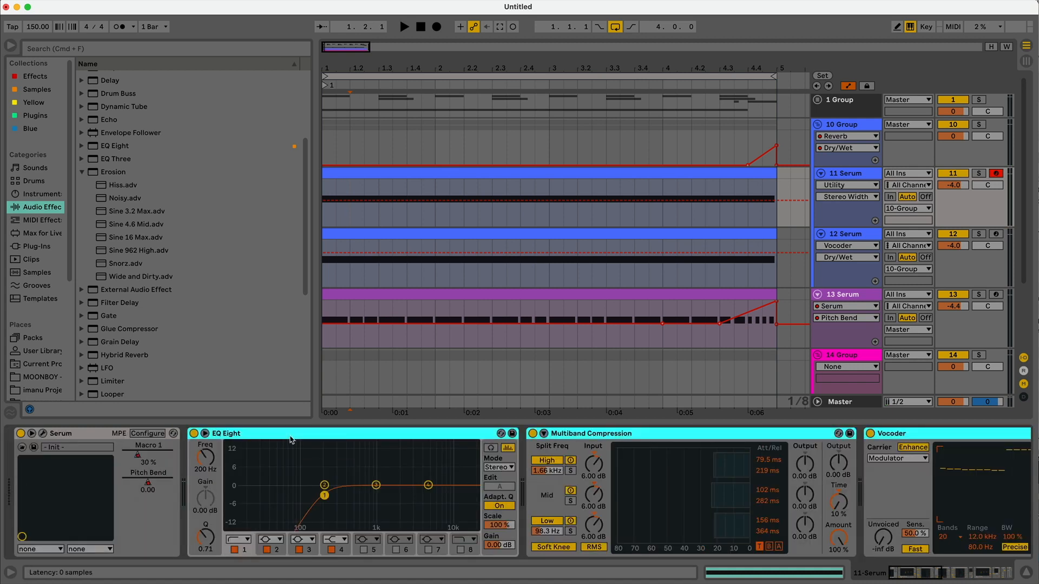
{"action": "key", "text": "super+g"}
{"action": "key", "text": "0"}
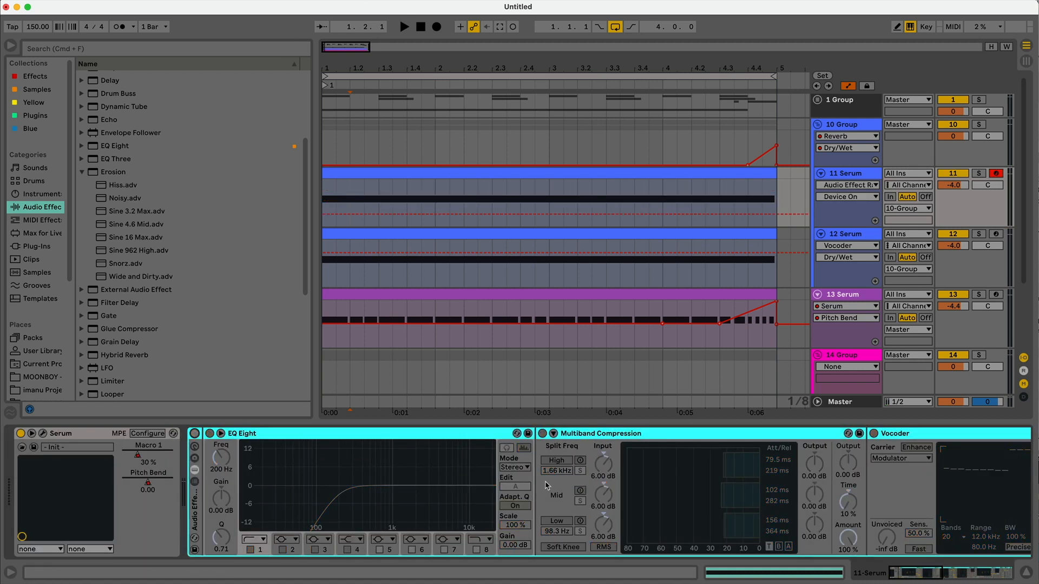
{"action": "left_click", "coordinate": [195, 434]}
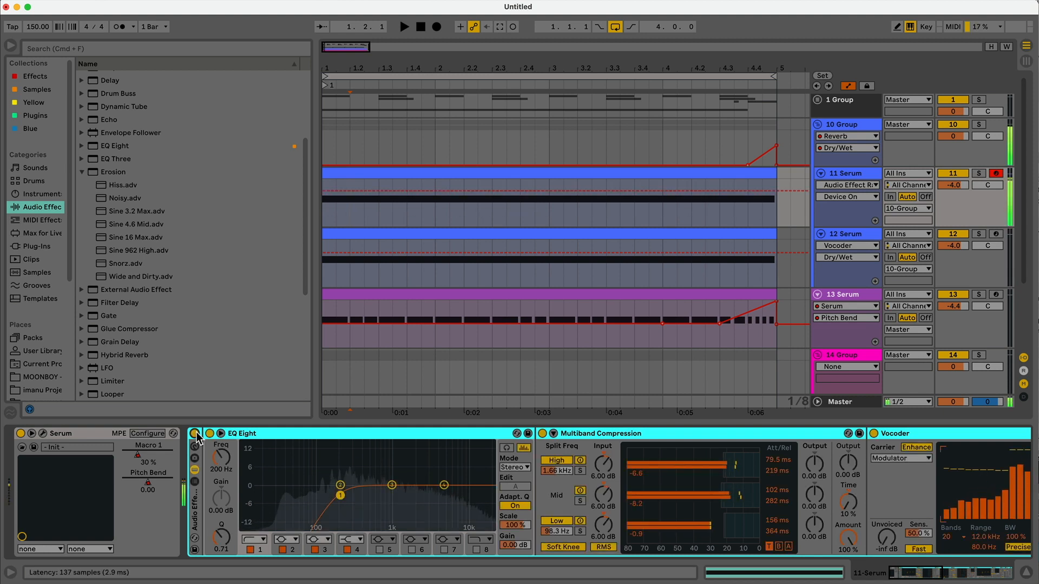
{"action": "left_click", "coordinate": [194, 434]}
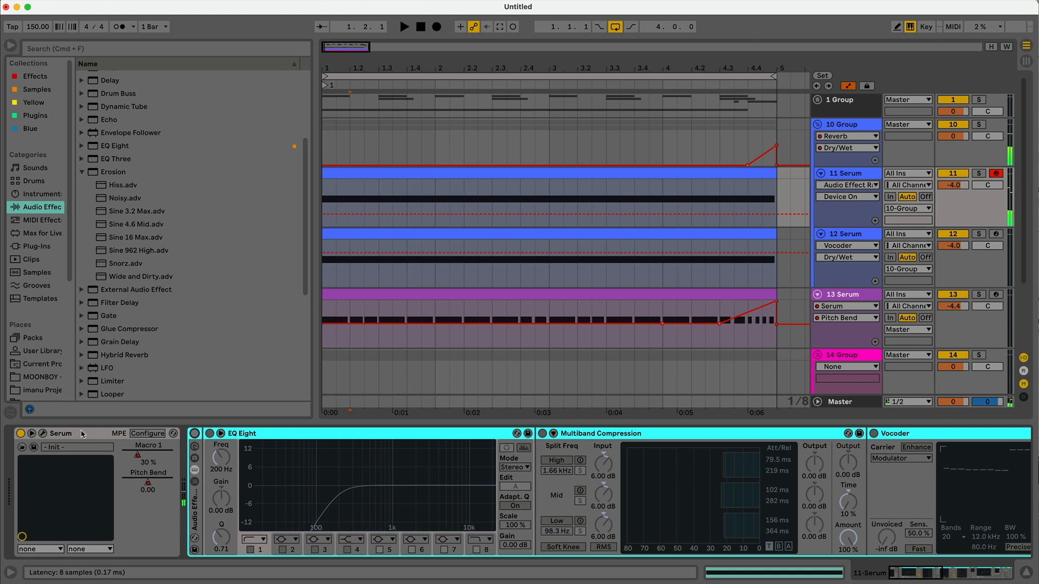
Step: Open the Serum synth on track 11 and examine its oscillators, the LFO 1 and LFO 2 modulation, and its effects page
{"action": "left_click", "coordinate": [44, 433]}
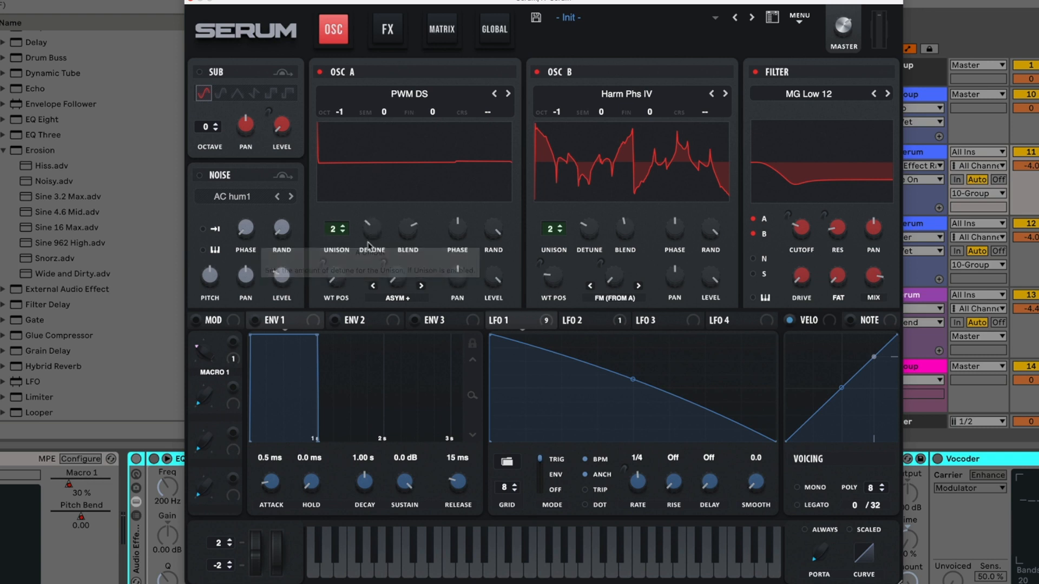
{"action": "left_click", "coordinate": [501, 318]}
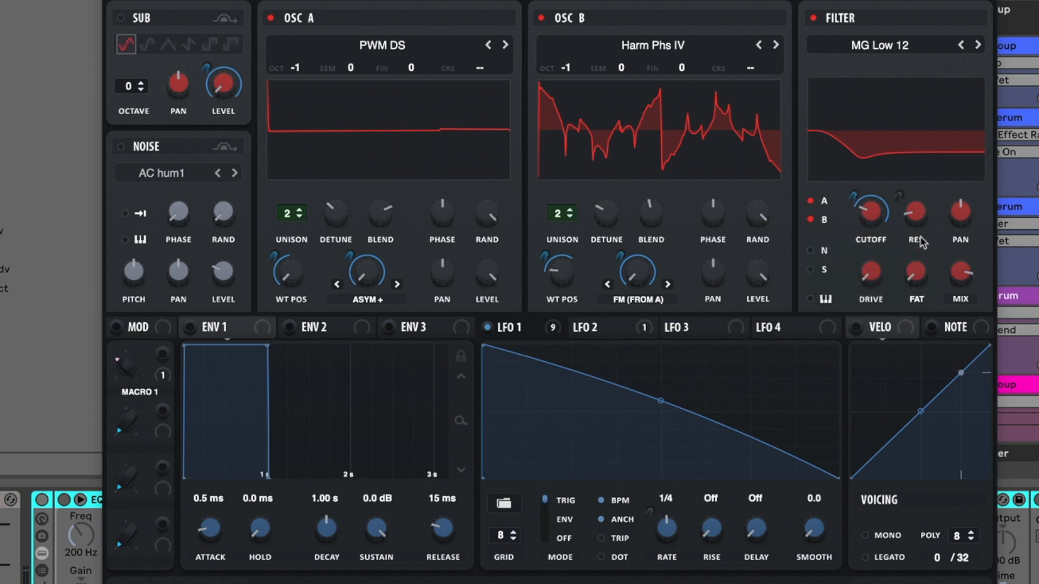
{"action": "left_click", "coordinate": [585, 331]}
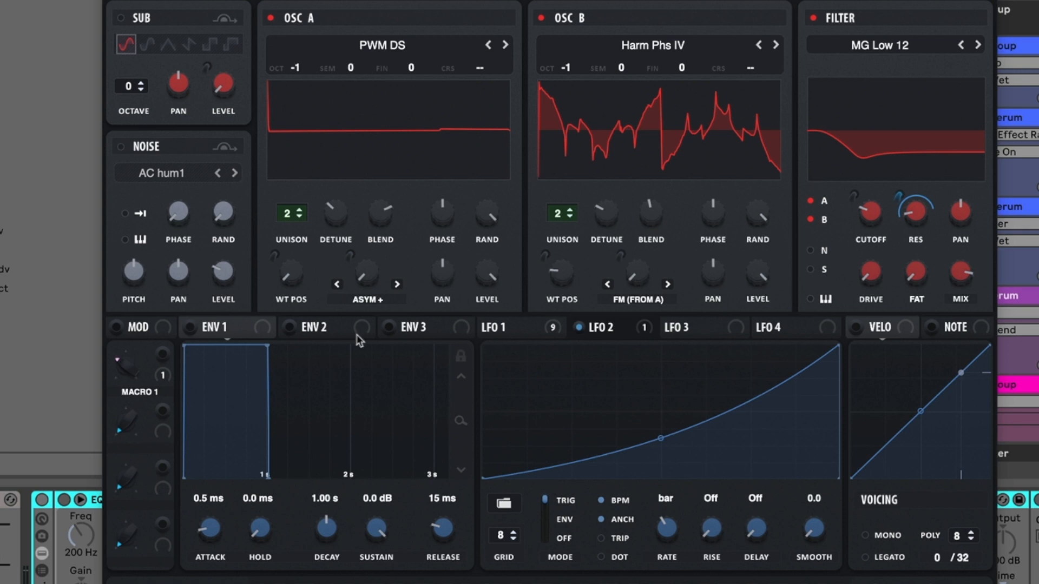
{"action": "key", "text": "space"}
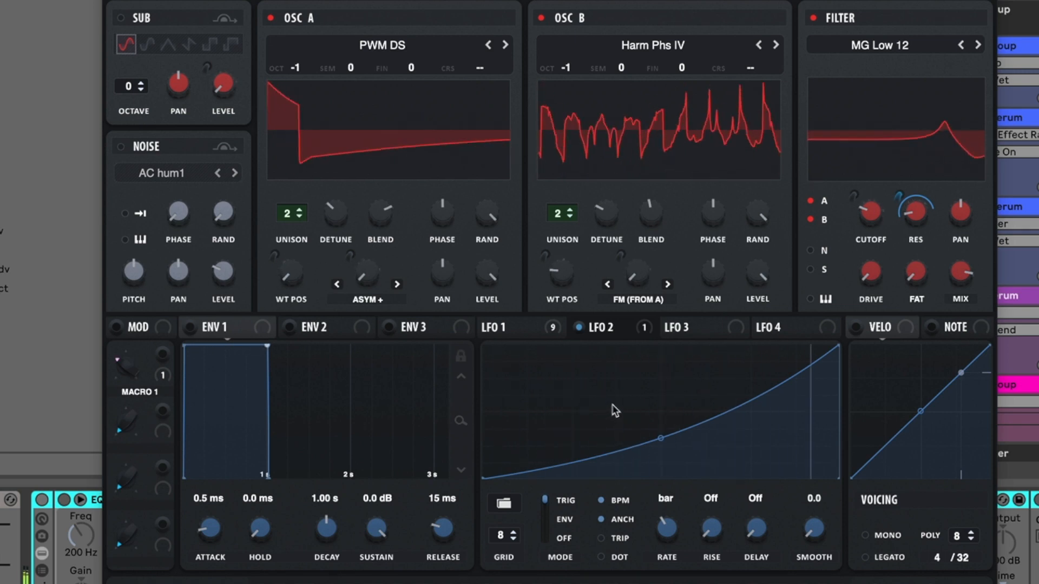
{"action": "key", "text": "space"}
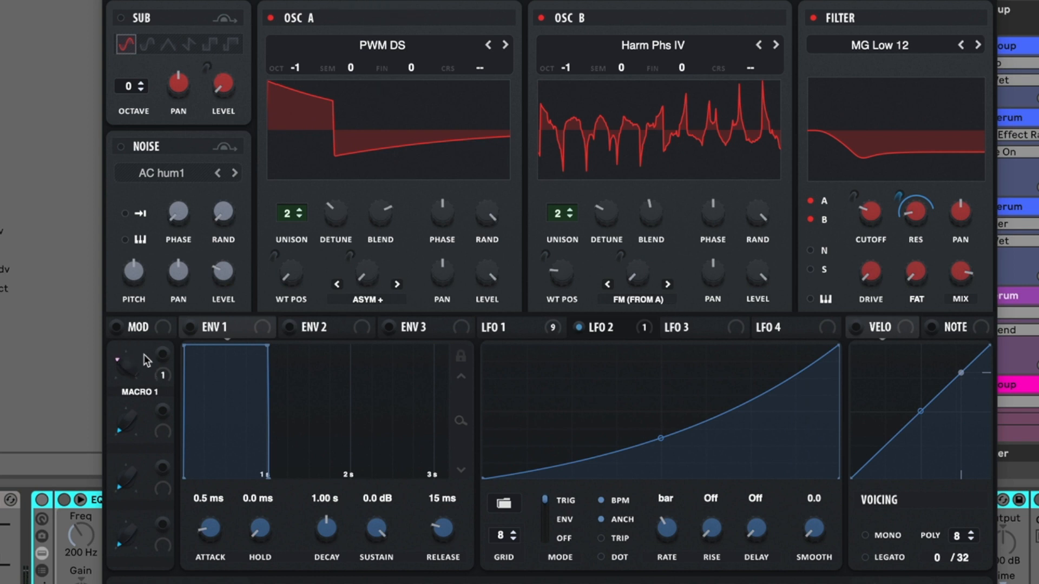
{"action": "left_click", "coordinate": [484, 329]}
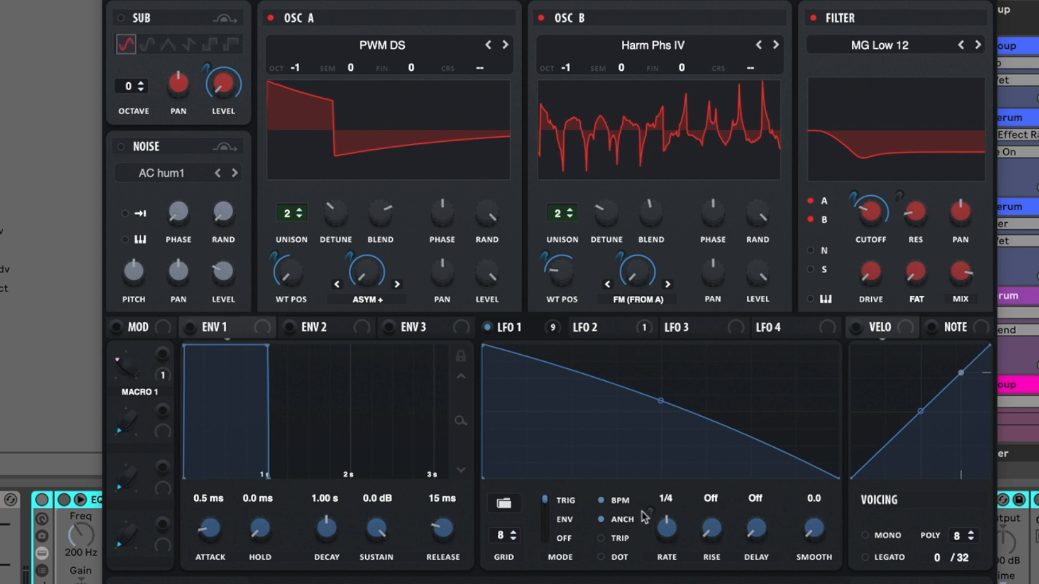
{"action": "left_click", "coordinate": [373, 1]}
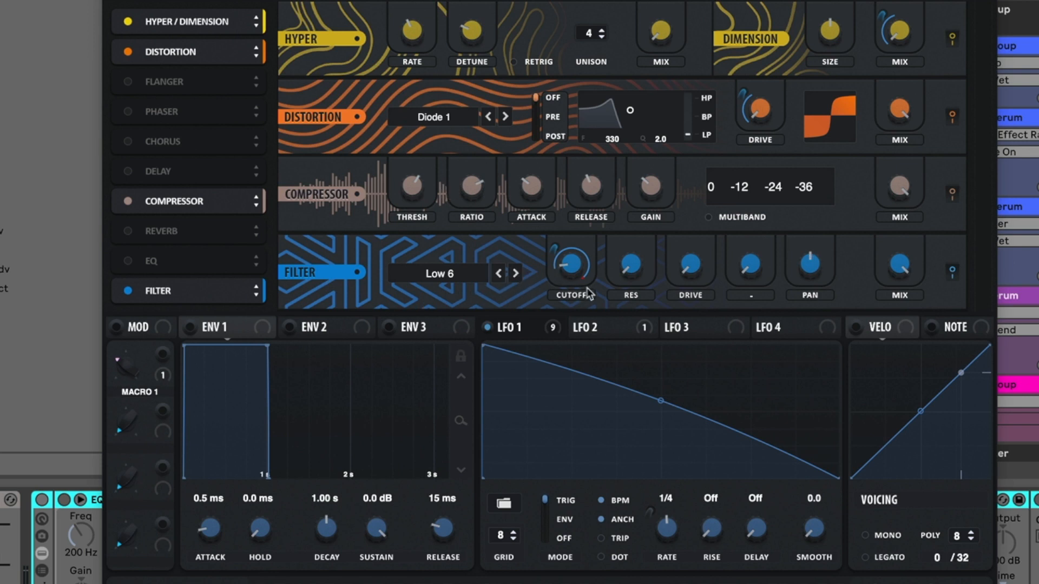
{"action": "left_click", "coordinate": [564, 273]}
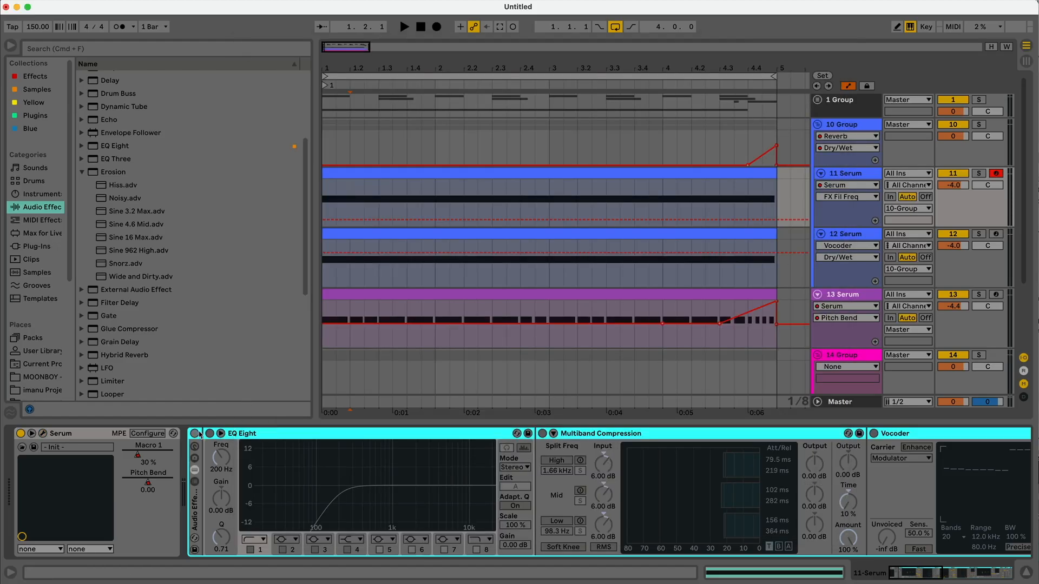
Step: Switch the effect rack on 11 Serum back on and arm the 12 Serum track for recording
{"action": "left_click", "coordinate": [195, 434]}
{"action": "left_click", "coordinate": [995, 234]}
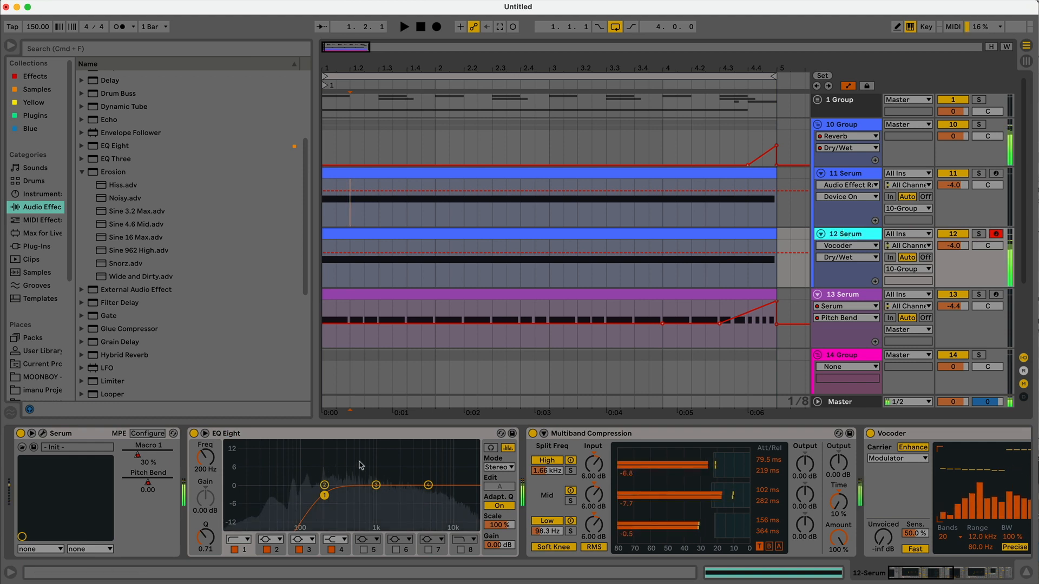
Step: Group all effects on 12 Serum from EQ Eight through Utility into one rack, and compare the sound with the rack off and on
{"action": "left_click", "coordinate": [361, 438]}
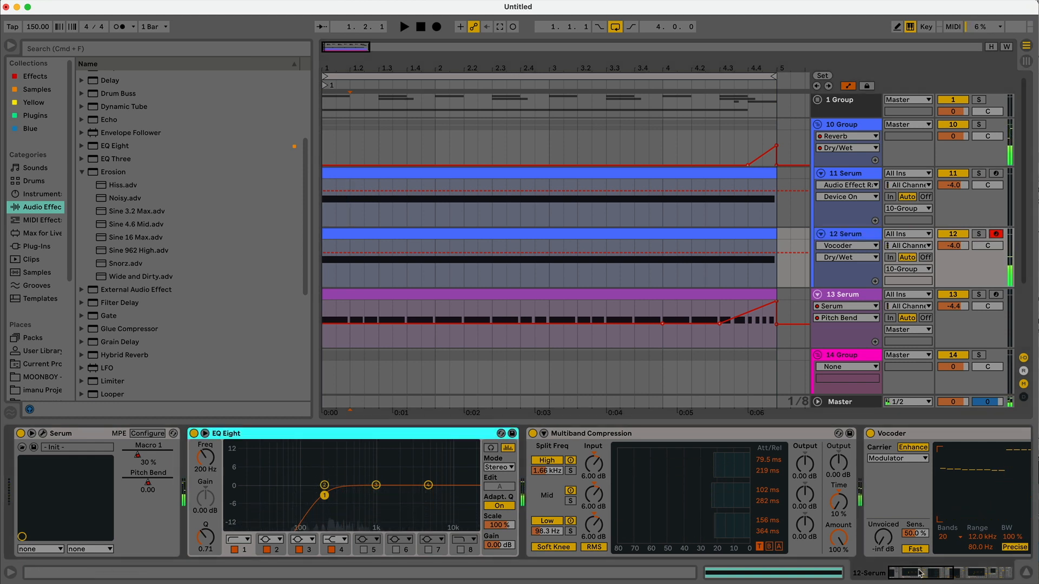
{"action": "left_click", "coordinate": [981, 572]}
{"action": "key", "text": "super+a"}
{"action": "left_click", "coordinate": [950, 572]}
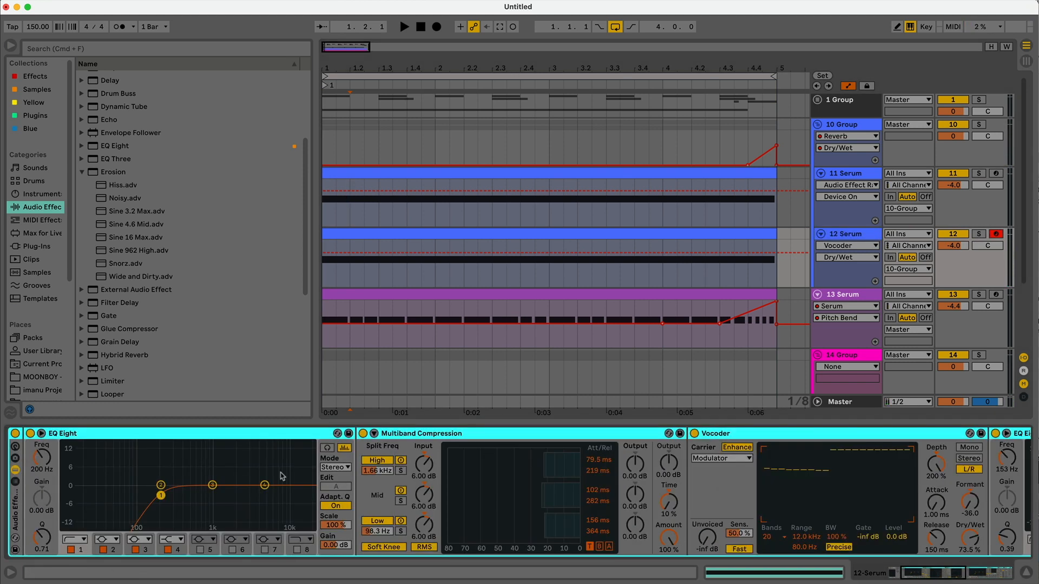
{"action": "left_click", "coordinate": [15, 433]}
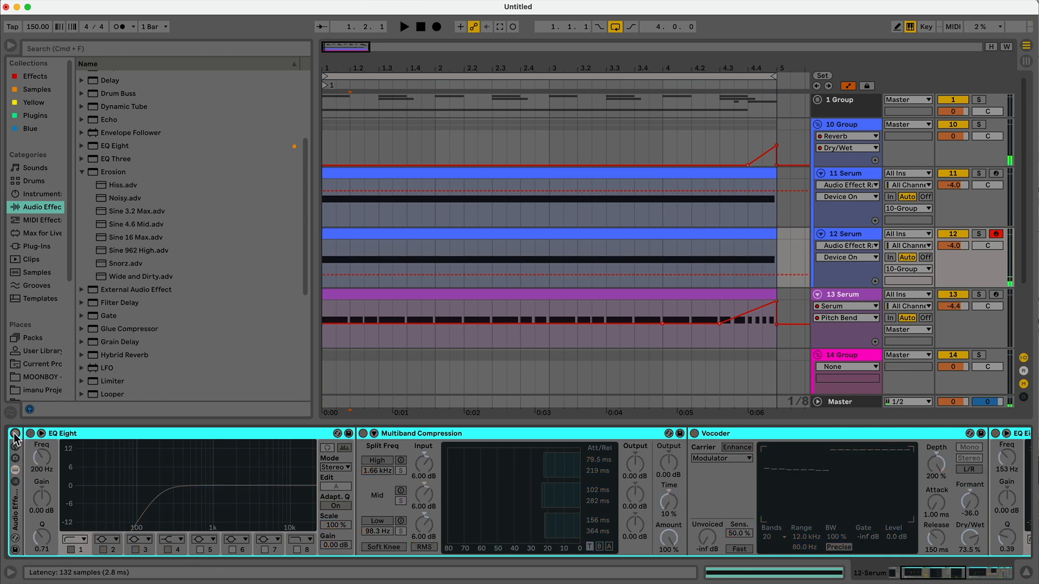
{"action": "left_click", "coordinate": [15, 433]}
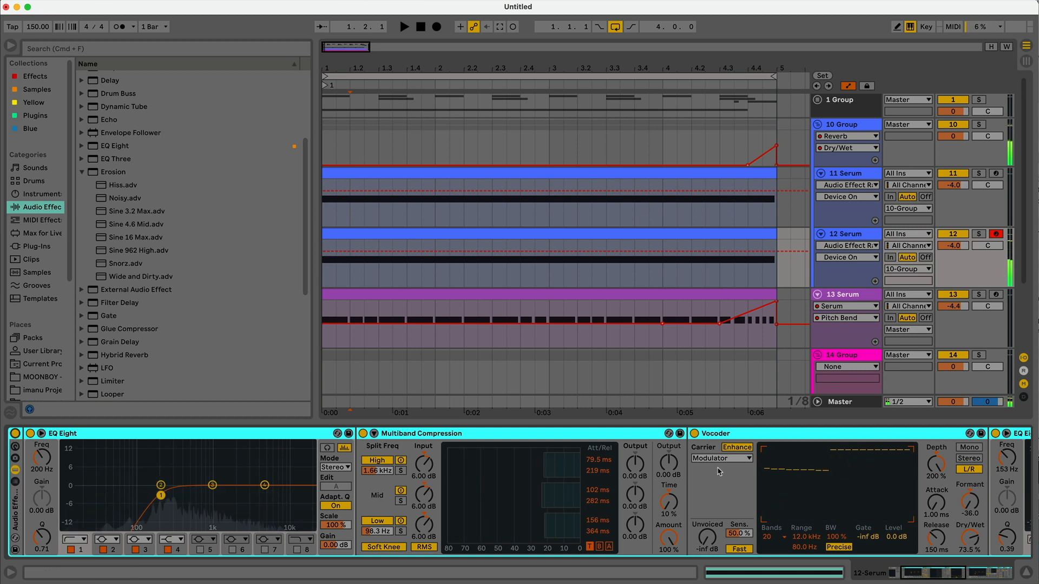
Step: Examine the full effect rack on 11 Serum and the one on 12 Serum through to their Utility devices
{"action": "left_click", "coordinate": [881, 178]}
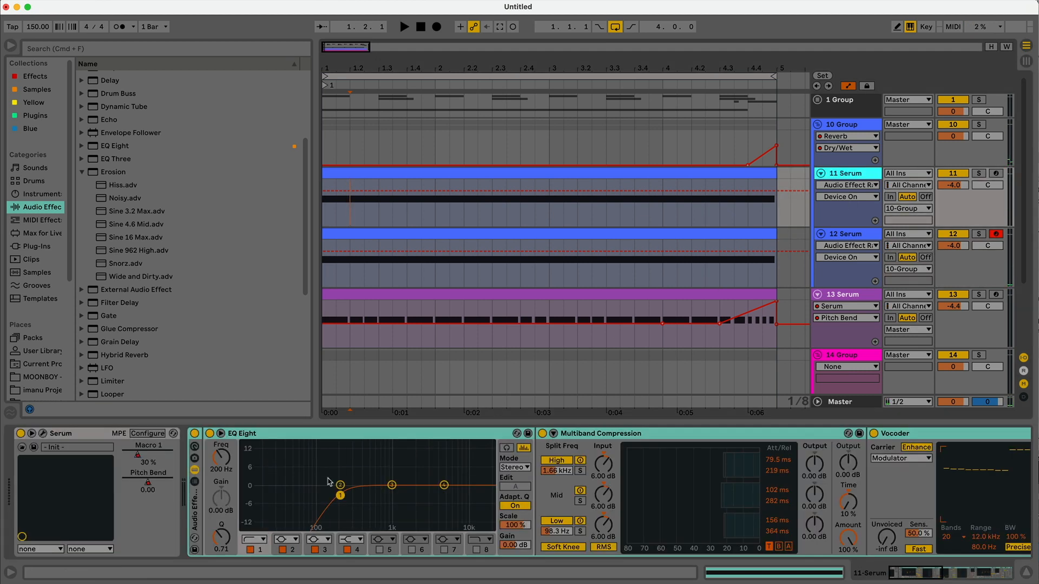
{"action": "left_click_drag", "start_coordinate": [936, 572], "coordinate": [968, 572]}
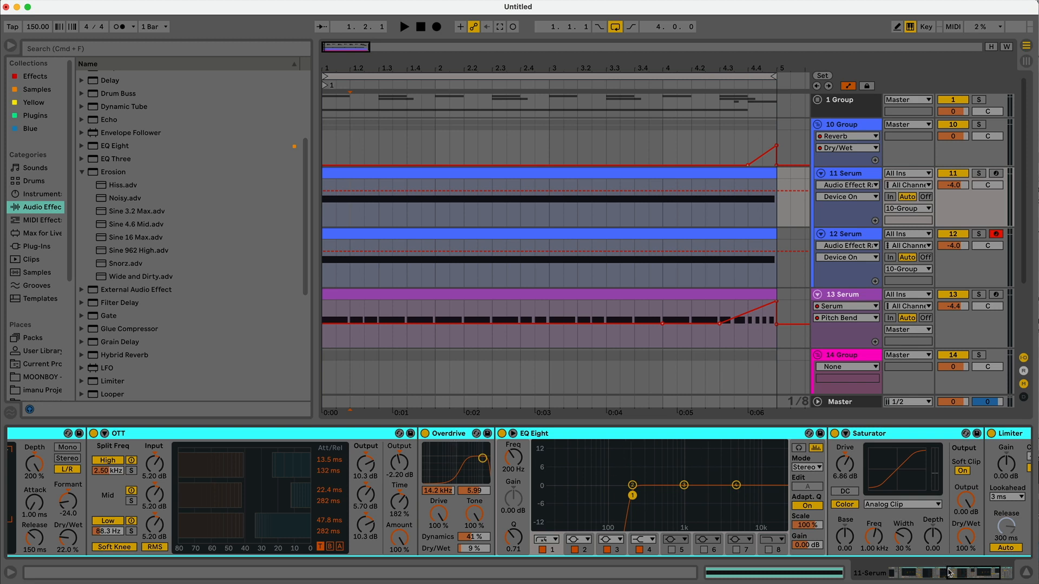
{"action": "left_click_drag", "start_coordinate": [948, 572], "coordinate": [968, 561]}
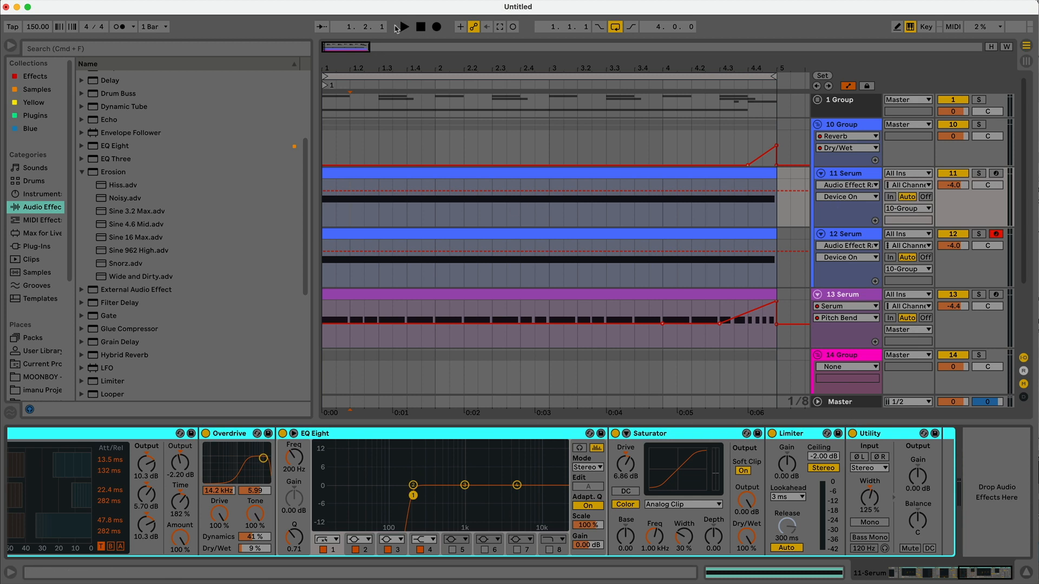
{"action": "left_click_drag", "start_coordinate": [345, 47], "coordinate": [344, 42]}
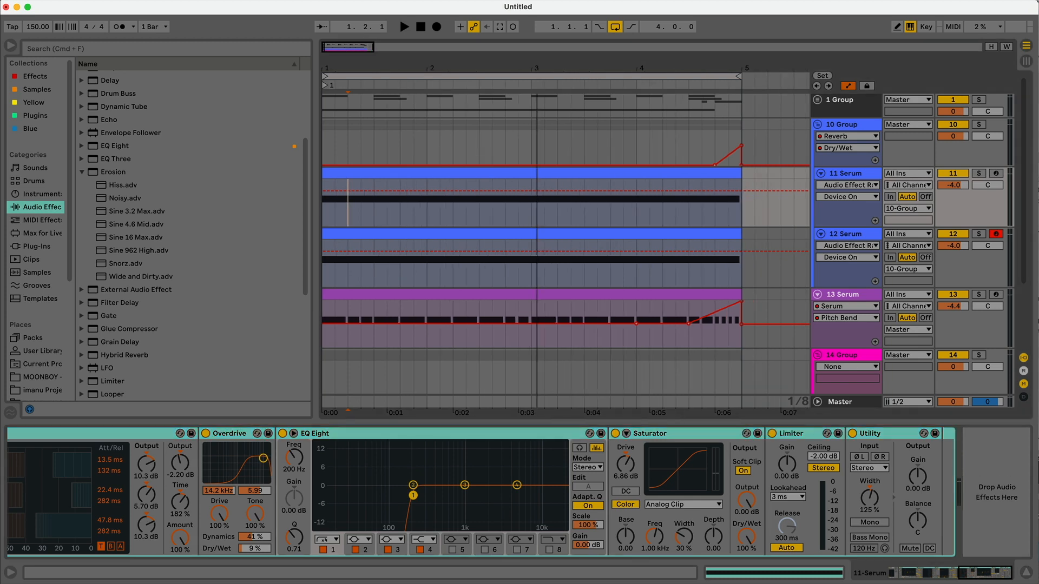
{"action": "left_click", "coordinate": [328, 277]}
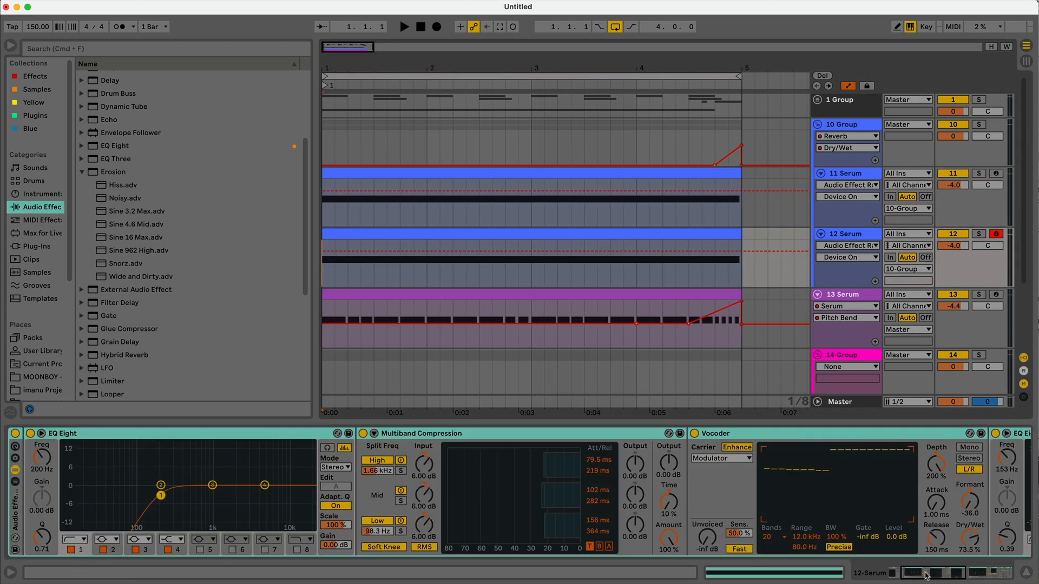
{"action": "scroll", "coordinate": [926, 575], "scroll_direction": "right", "scroll_amount": 5}
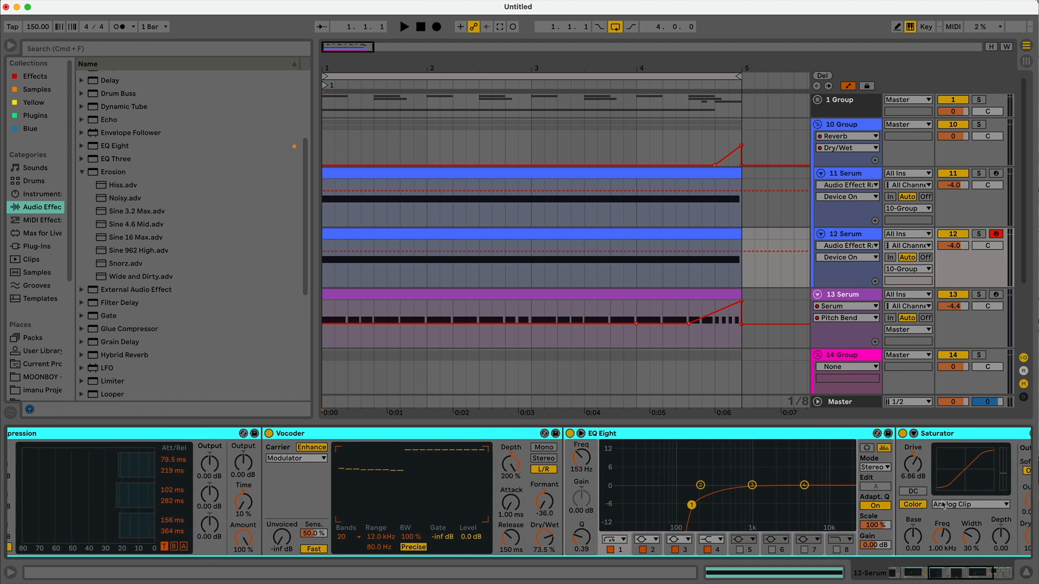
{"action": "left_click_drag", "start_coordinate": [939, 575], "coordinate": [958, 575]}
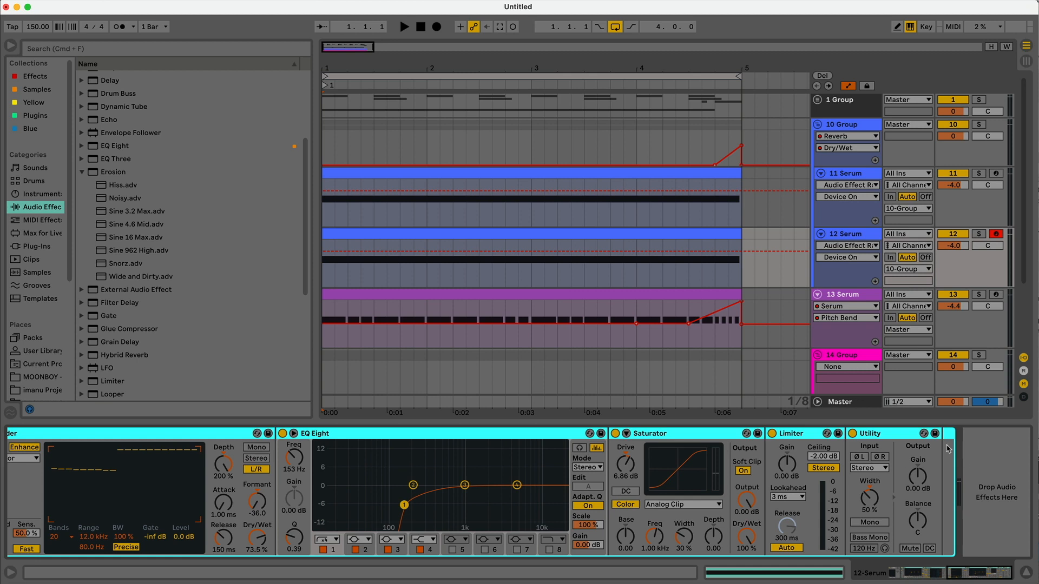
{"action": "left_click_drag", "start_coordinate": [968, 578], "coordinate": [955, 578]}
Step: Open the effect chain of 10 Group and display its Utility Gain automation in the arrangement
{"action": "left_click", "coordinate": [1026, 573]}
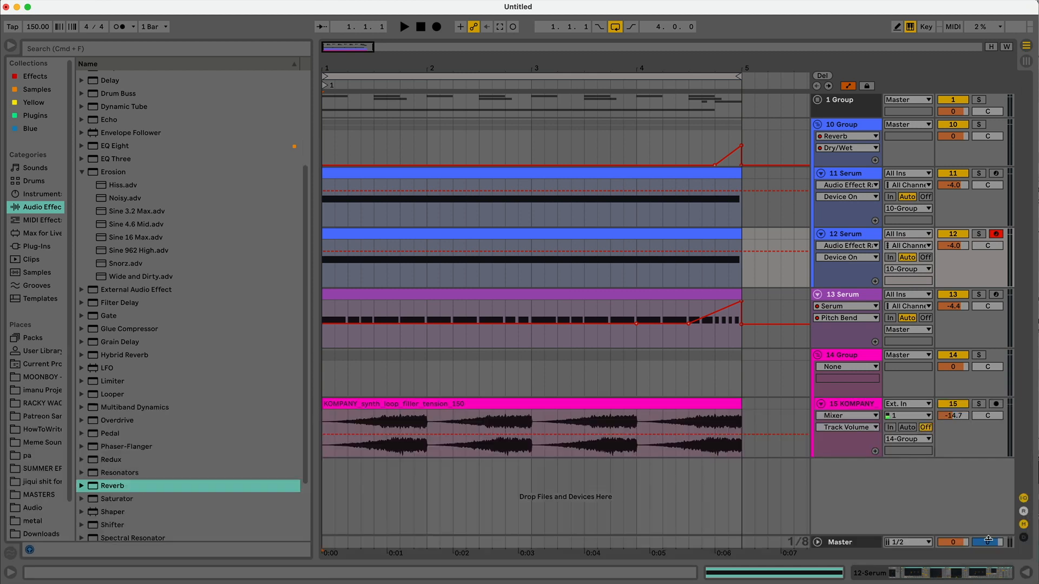
{"action": "left_click_drag", "start_coordinate": [361, 48], "coordinate": [361, 40]}
{"action": "left_click", "coordinate": [327, 213]}
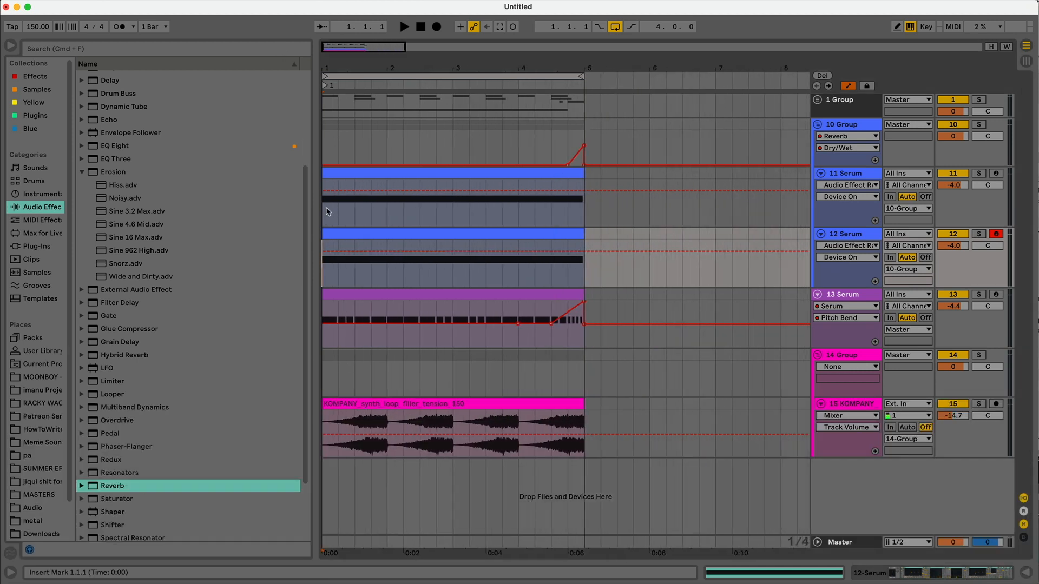
{"action": "left_click", "coordinate": [326, 153]}
{"action": "double_click", "coordinate": [870, 126]}
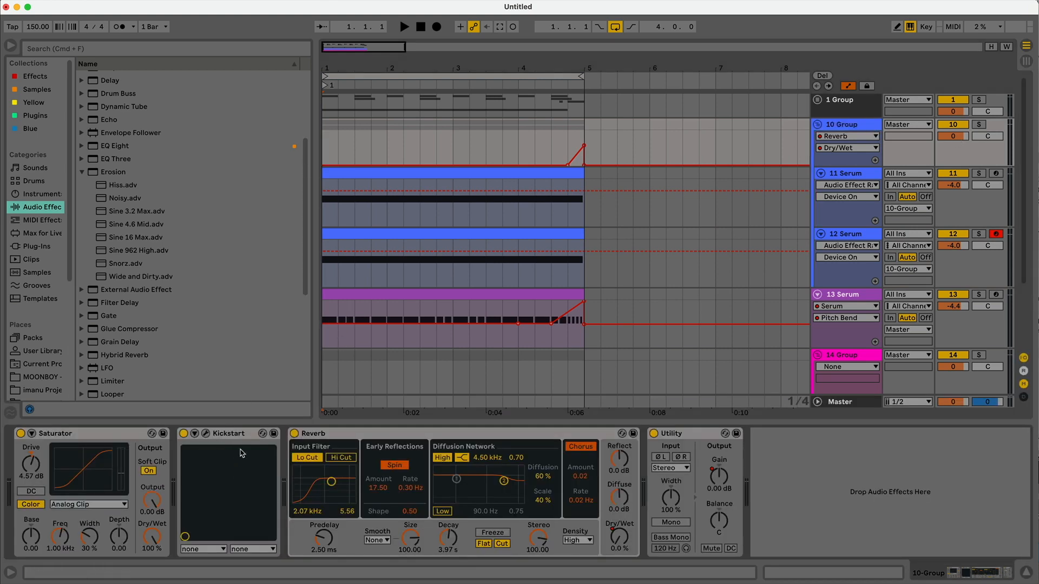
{"action": "left_click", "coordinate": [718, 476]}
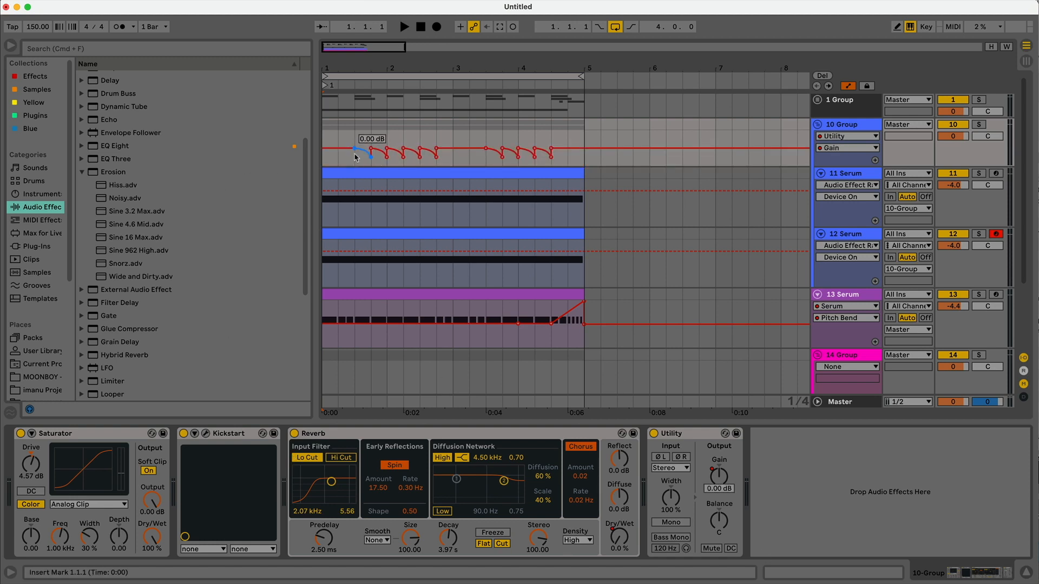
{"action": "left_click", "coordinate": [862, 136]}
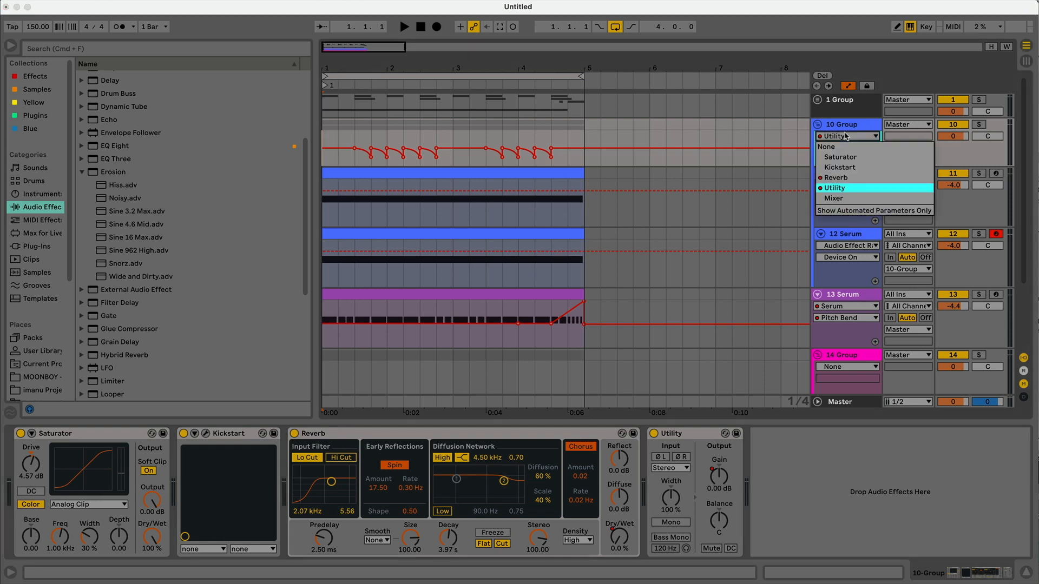
{"action": "left_click", "coordinate": [845, 128]}
Step: Search the whole browser library for "pancz" and add the Pancz plug-in after Utility on 10 Group
{"action": "left_click", "coordinate": [129, 50]}
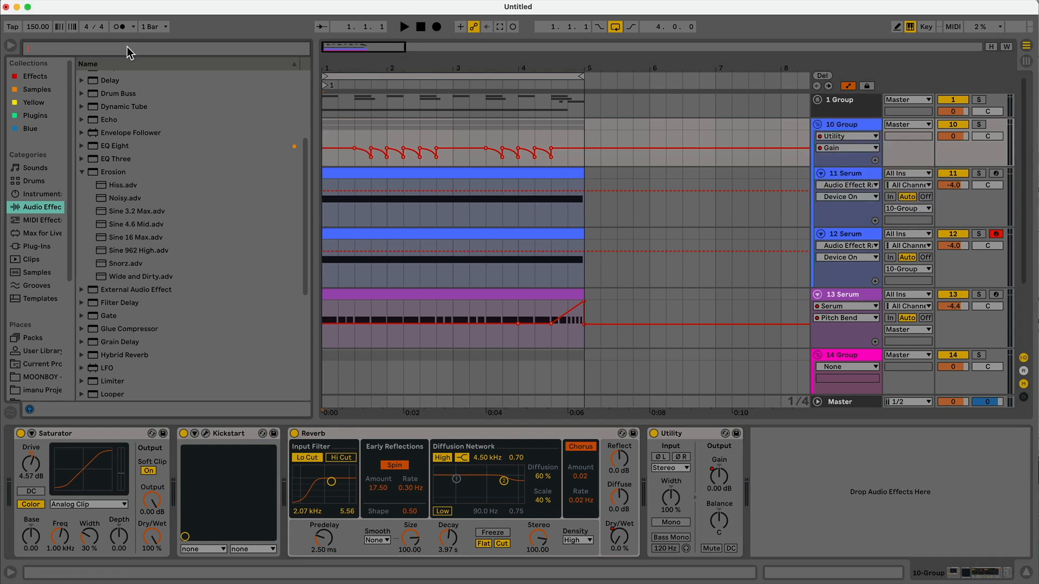
{"action": "type", "text": "pancz"}
{"action": "left_click", "coordinate": [34, 314]}
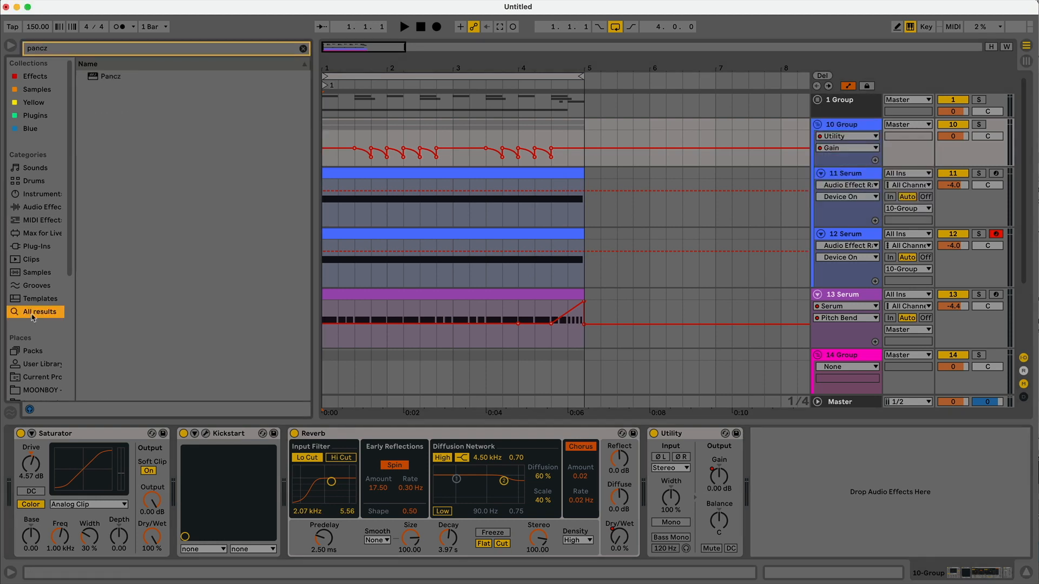
{"action": "double_click", "coordinate": [93, 78]}
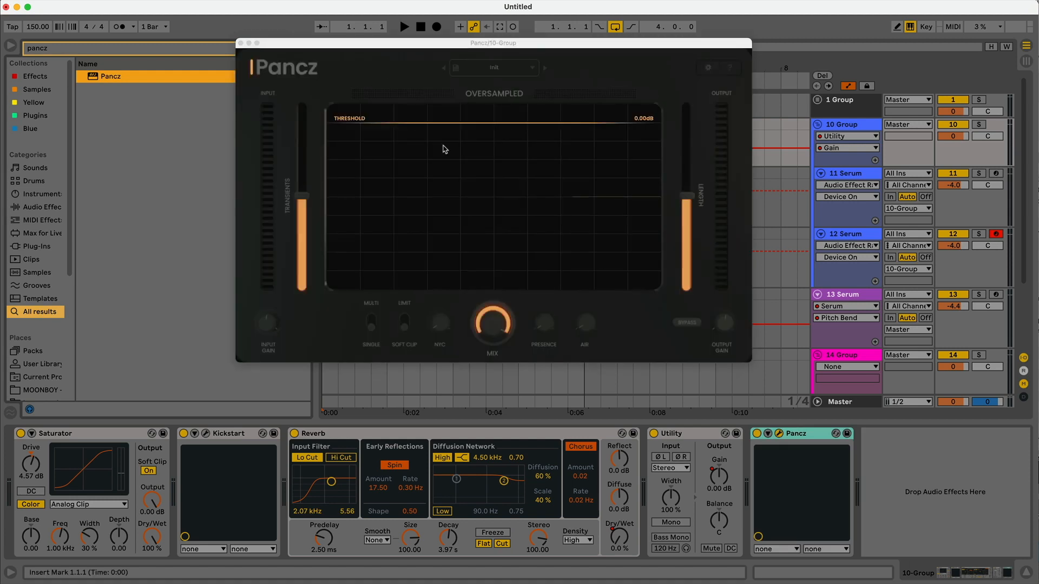
Step: Solo 10 Group and audition Pancz while raising its Transients to maximum and lowering its Length to minimum, then close the plug-in and stop playback
{"action": "left_click_drag", "start_coordinate": [303, 198], "coordinate": [307, 170]}
{"action": "left_click_drag", "start_coordinate": [687, 195], "coordinate": [686, 259]}
{"action": "left_click", "coordinate": [978, 125]}
{"action": "key", "text": "space"}
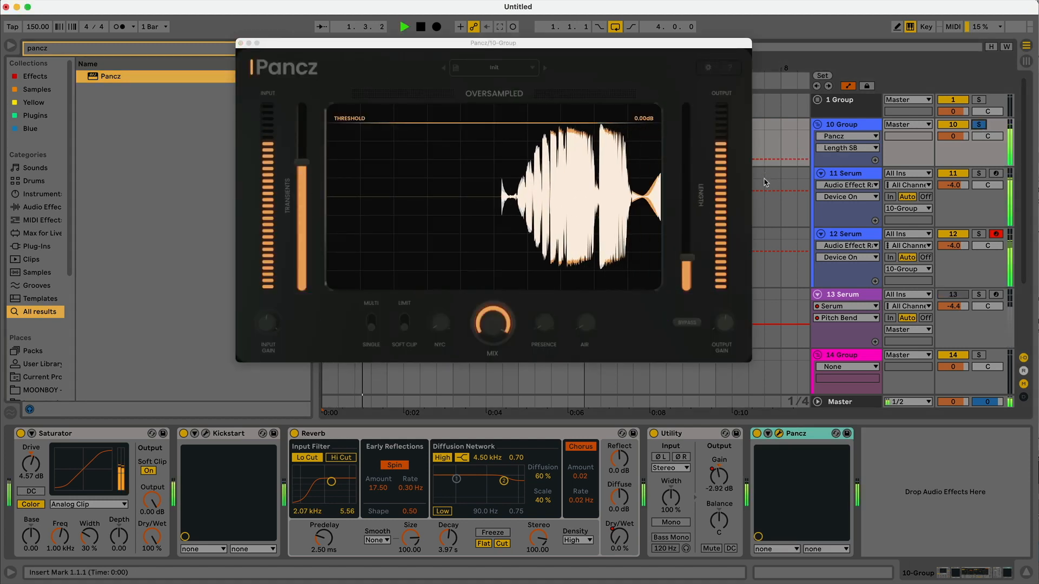
{"action": "left_click_drag", "start_coordinate": [686, 258], "coordinate": [687, 303]}
{"action": "left_click_drag", "start_coordinate": [301, 162], "coordinate": [309, 87]}
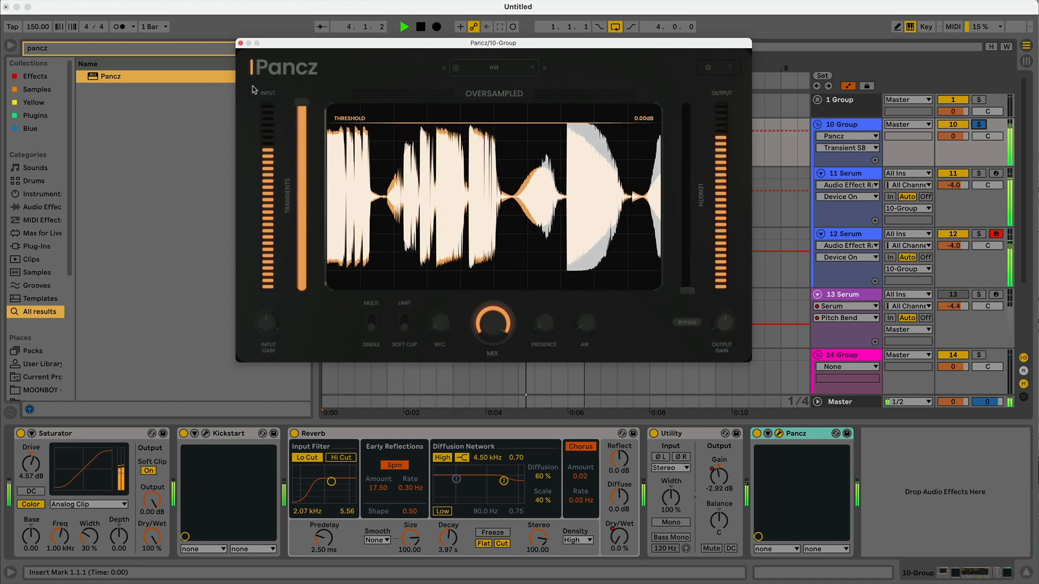
{"action": "left_click", "coordinate": [241, 43]}
{"action": "key", "text": "space"}
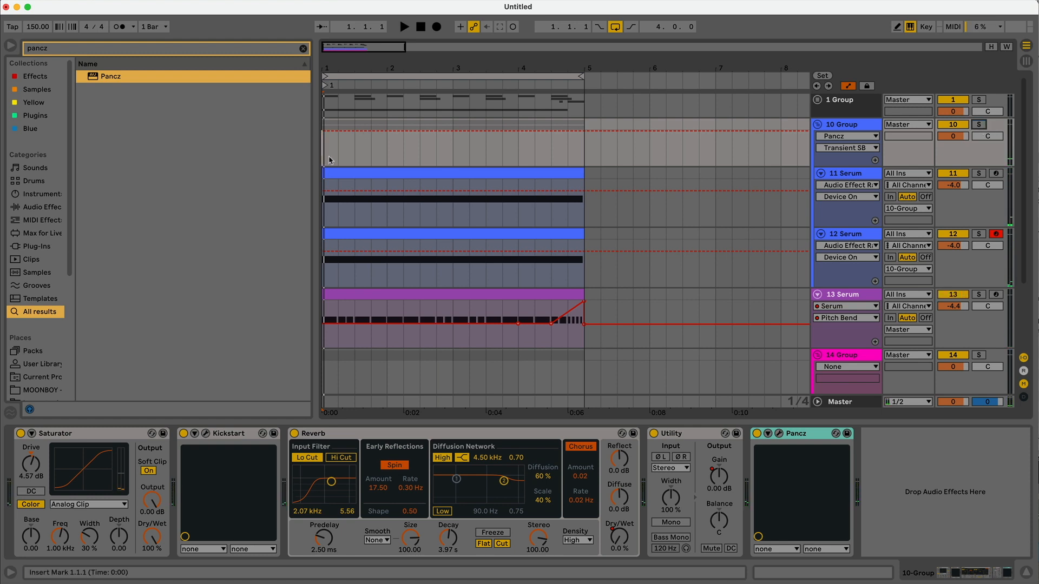
Step: Play all tracks together with Pancz on and switch it off during playback to compare the sound
{"action": "key", "text": "space"}
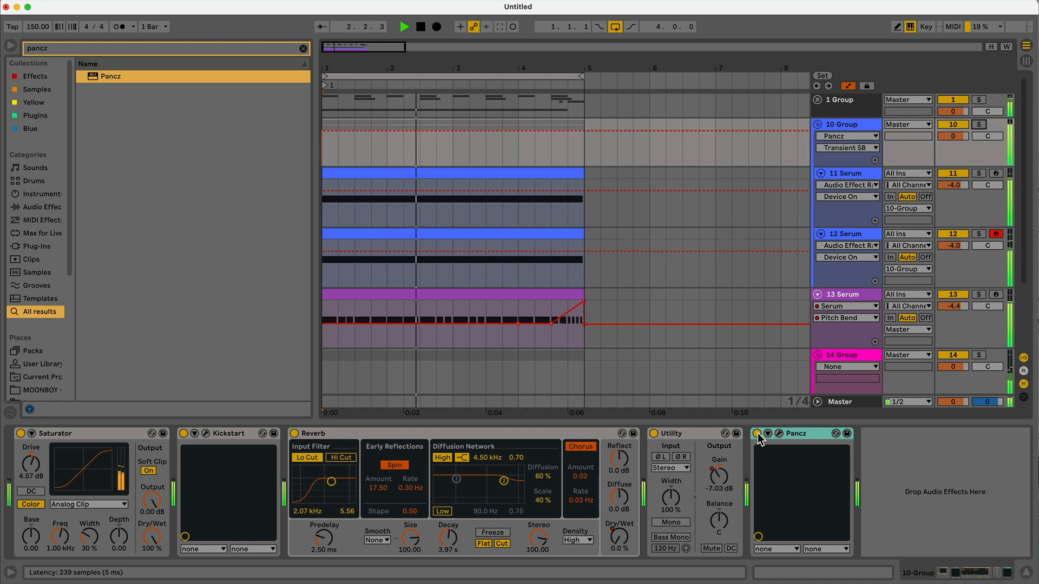
{"action": "left_click", "coordinate": [758, 434]}
{"action": "key", "text": "space"}
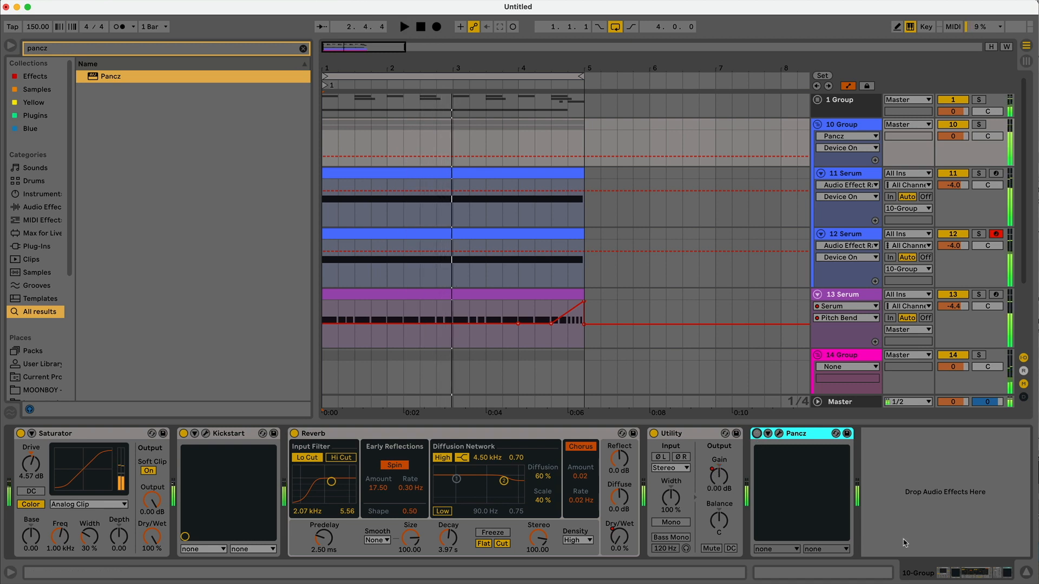
Step: Hide the device chain and zoom out the arrangement to show the tracks down to 15 KOMPANY
{"action": "left_click", "coordinate": [1026, 575]}
{"action": "left_click_drag", "start_coordinate": [354, 51], "coordinate": [350, 33]}
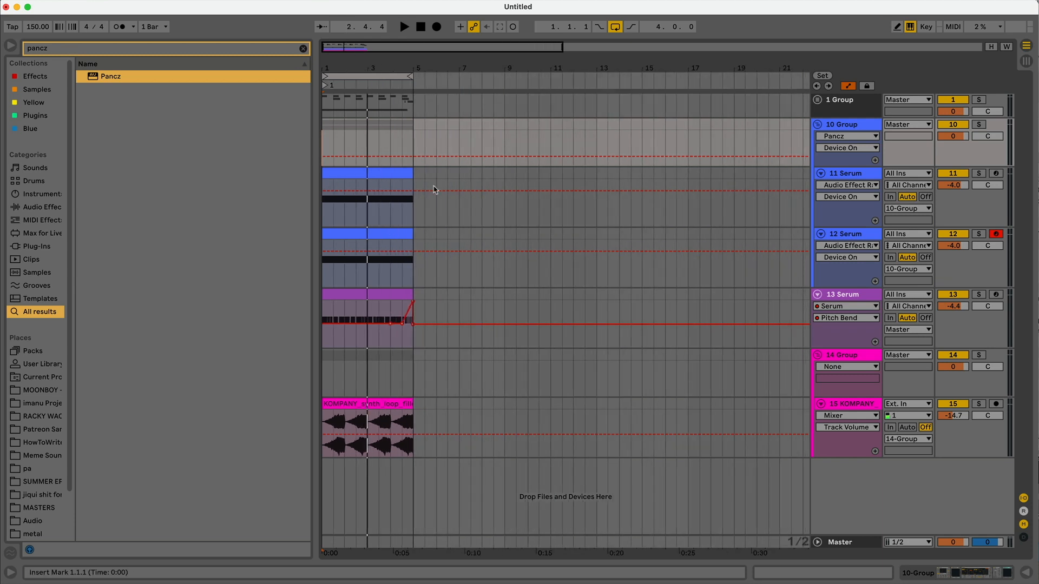